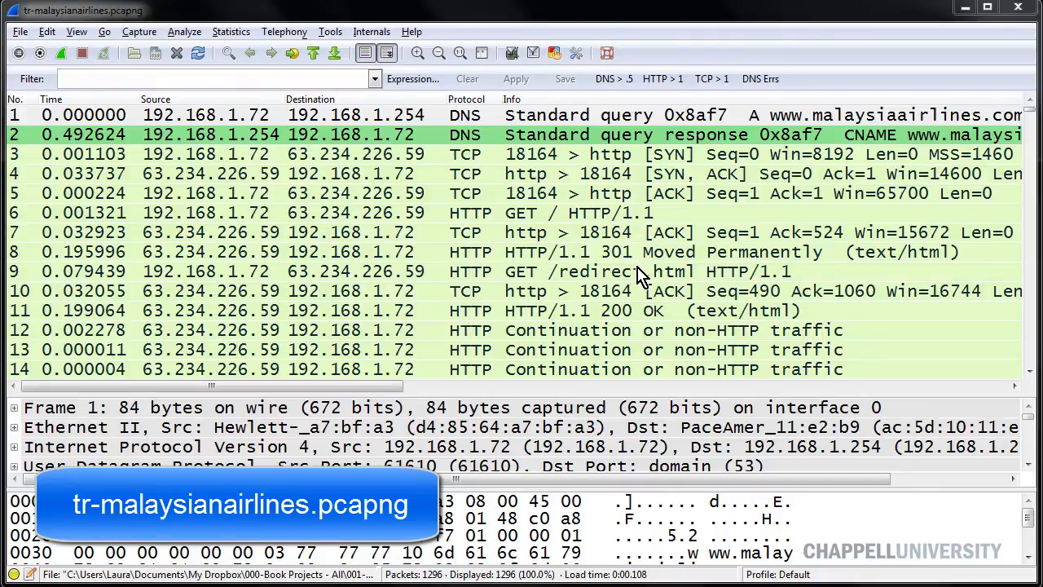
# Step: Select the HTTP/1.1 301 Moved Permanently packet and create the HTTP Packet Counter statistics without a filter
pyautogui.click(603, 274)
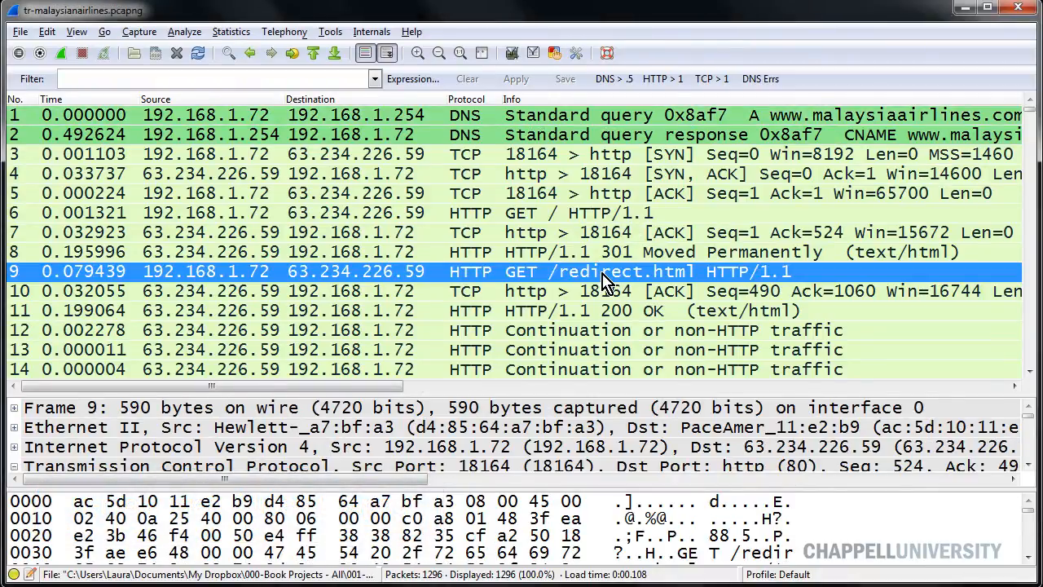
pyautogui.click(456, 259)
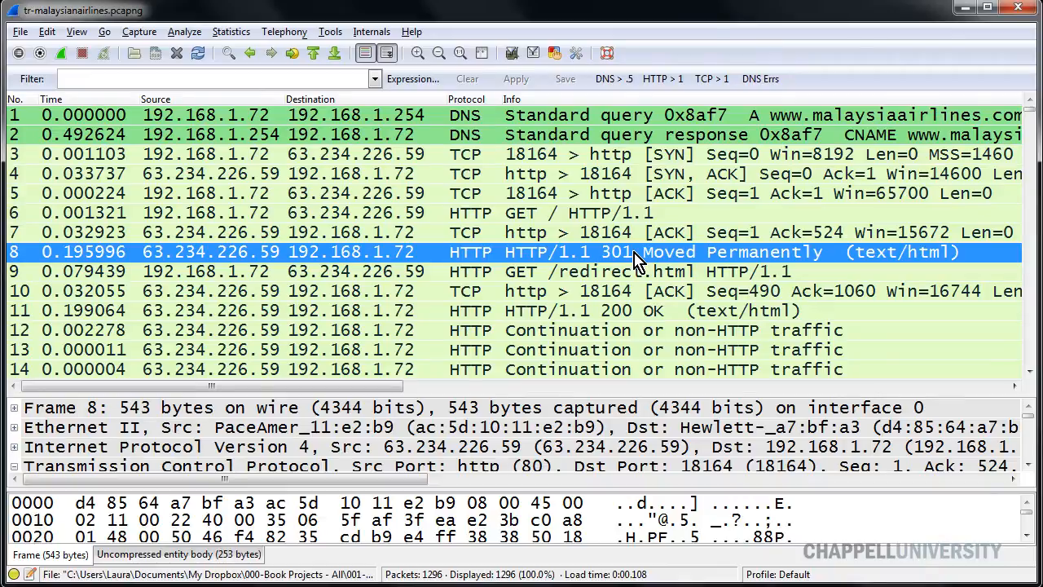
pyautogui.click(231, 32)
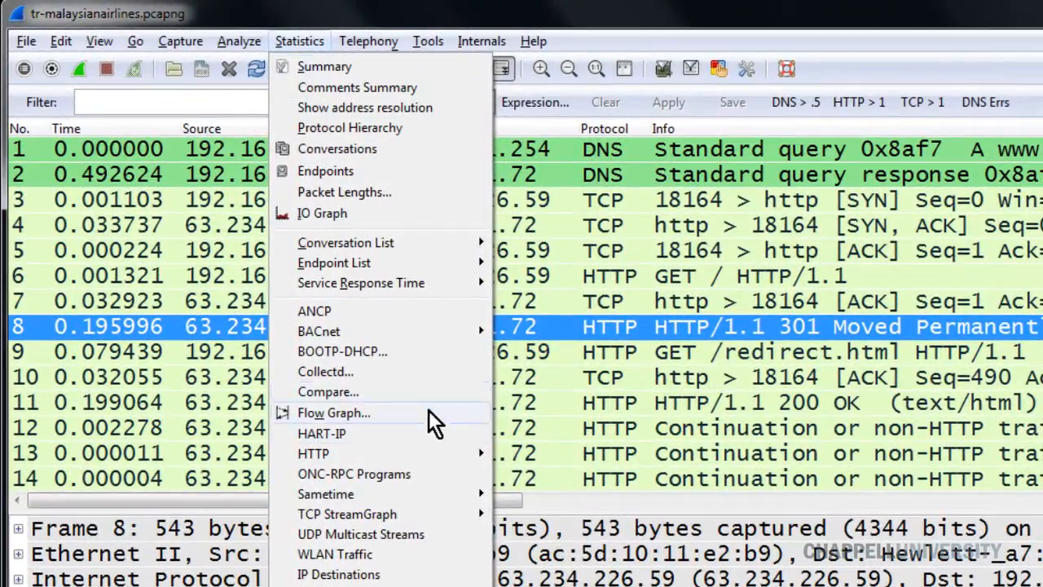
pyautogui.moveTo(465, 461)
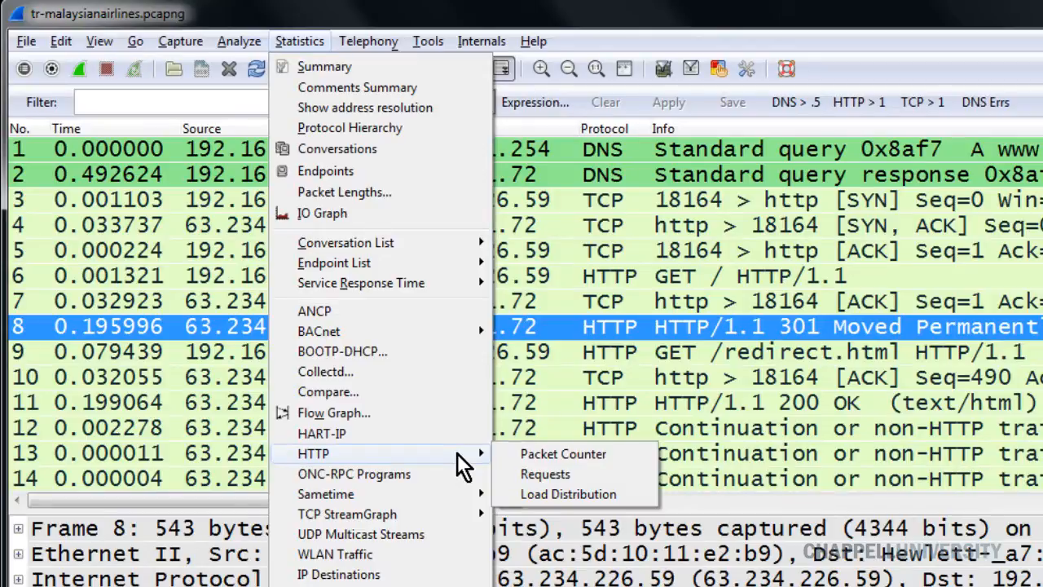
pyautogui.click(593, 457)
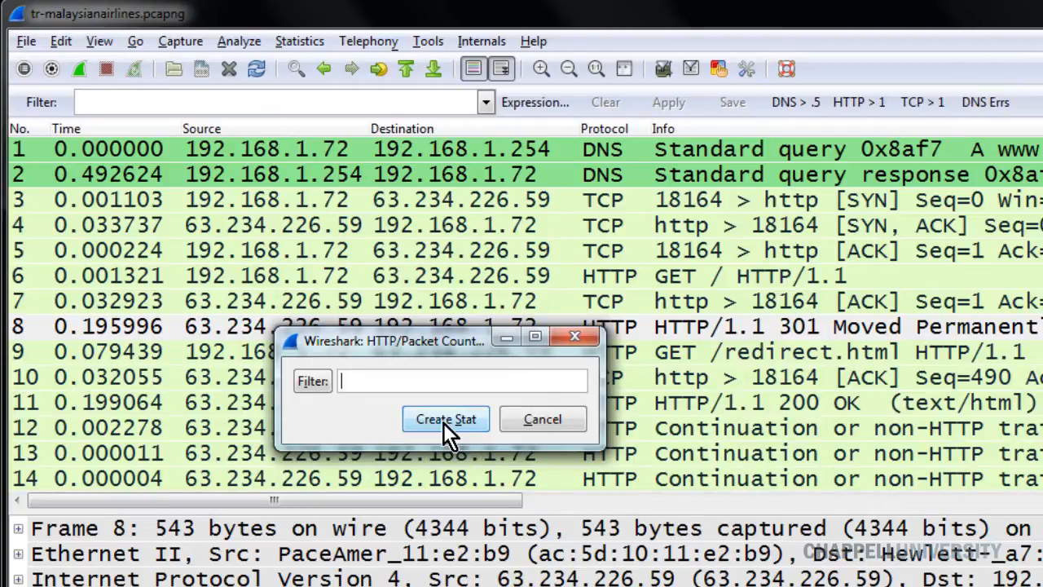
pyautogui.click(444, 420)
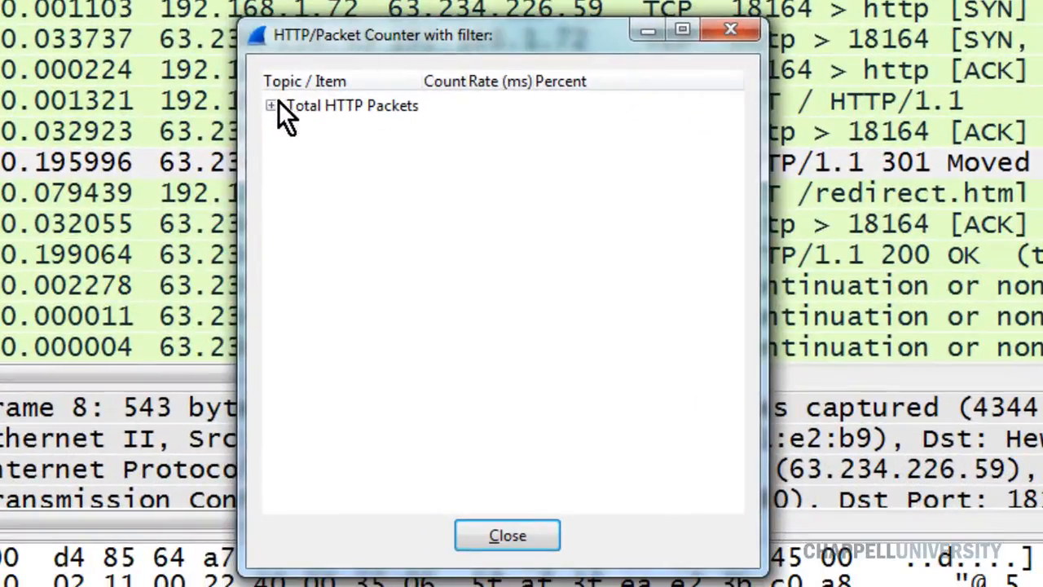
# Step: Examine the 3xx Redirection breakdown under HTTP Response Packets and close the packet counter statistics
pyautogui.click(272, 106)
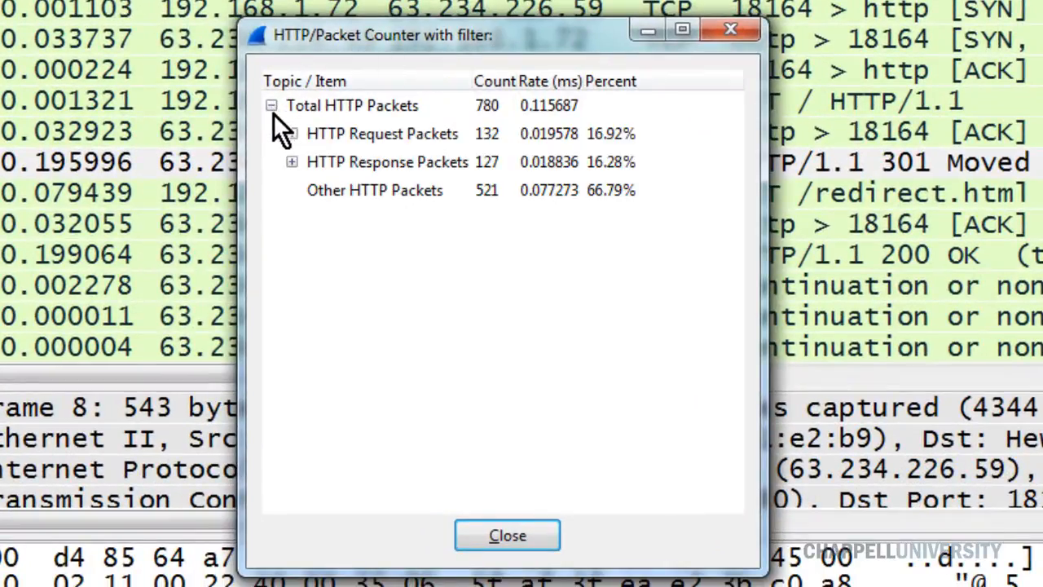
pyautogui.click(292, 163)
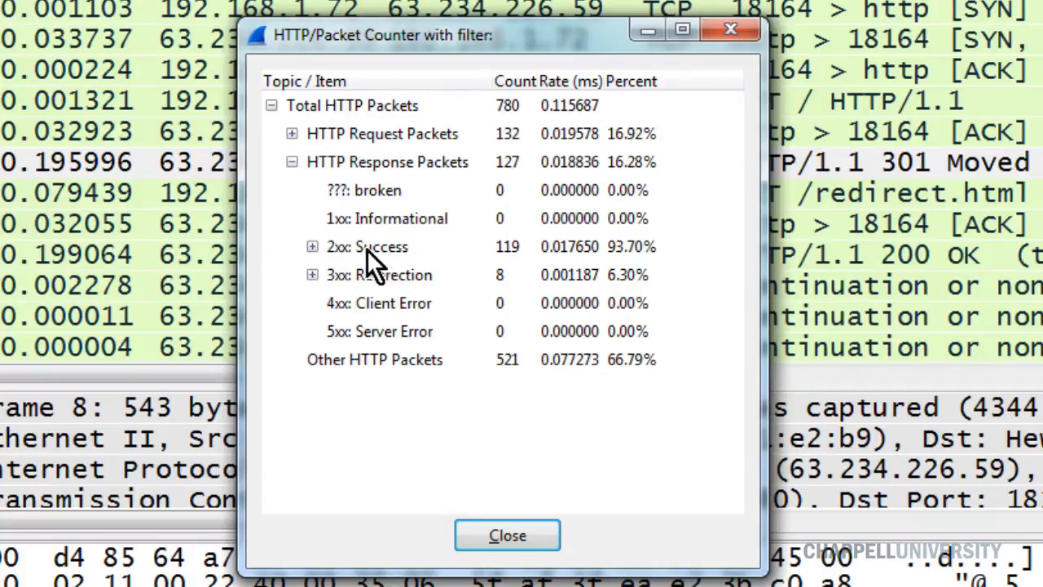
pyautogui.click(311, 276)
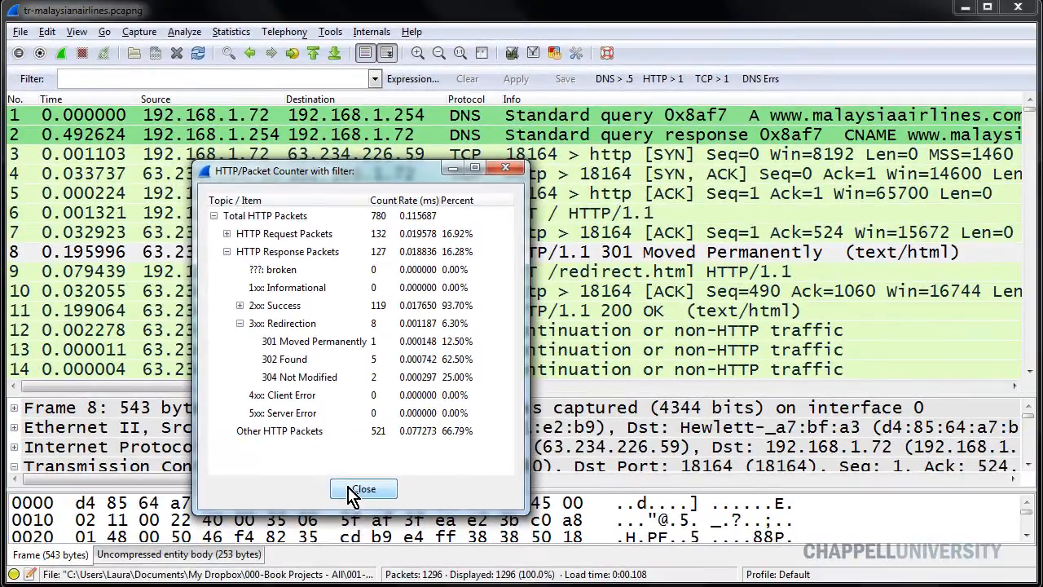
pyautogui.click(352, 493)
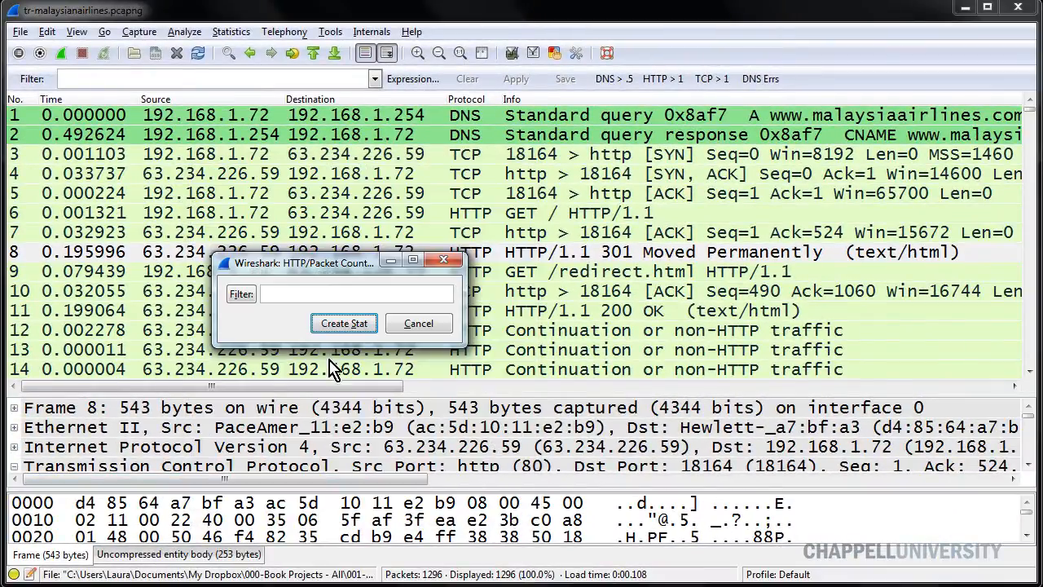
pyautogui.click(417, 326)
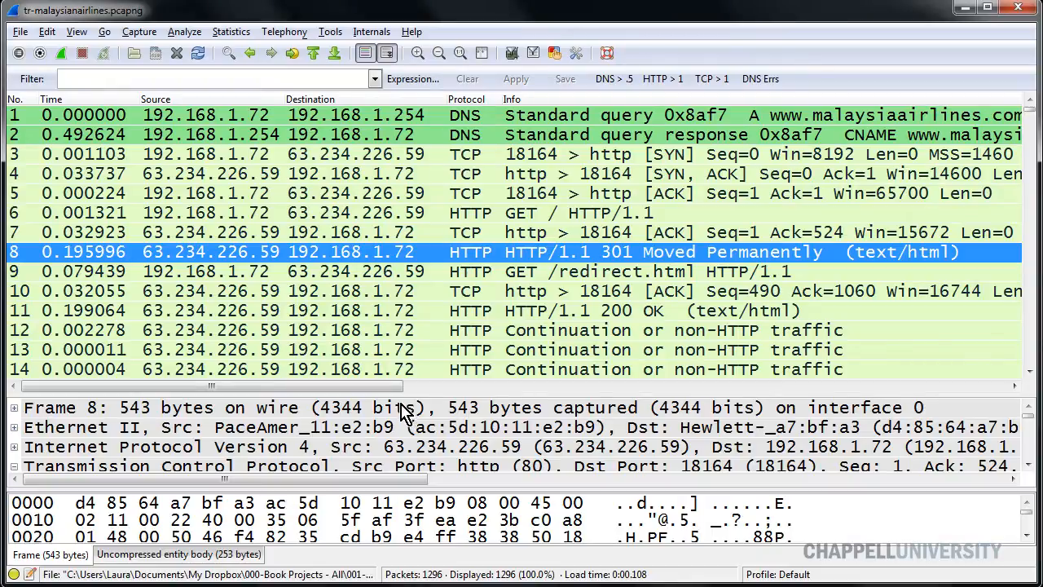
# Step: Enlarge the packet details area and collapse packet 8's Transmission Control Protocol section
pyautogui.moveTo(411, 396); pyautogui.dragTo(415, 289)
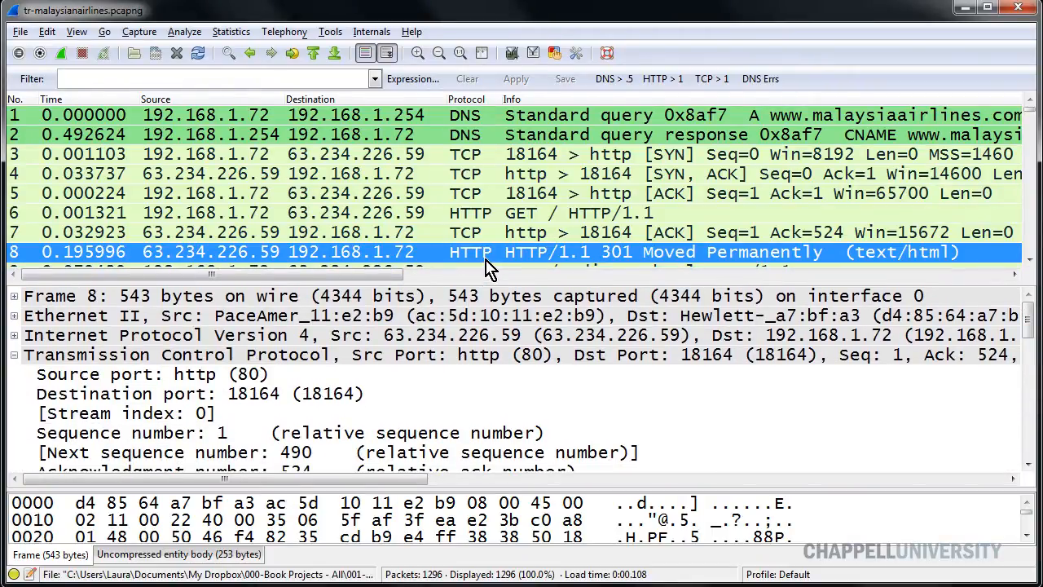
pyautogui.click(475, 369)
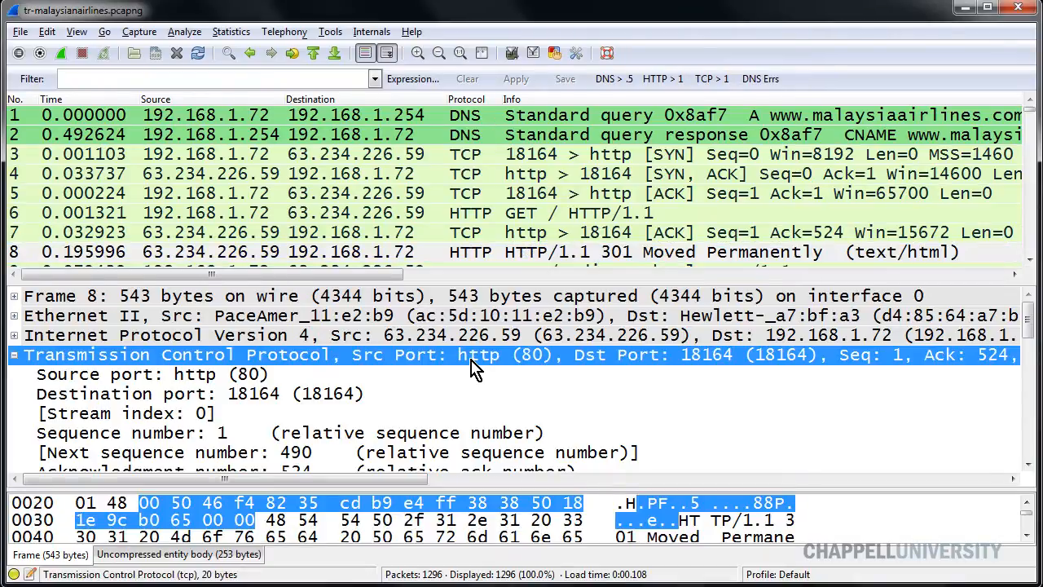
pyautogui.doubleClick(473, 363)
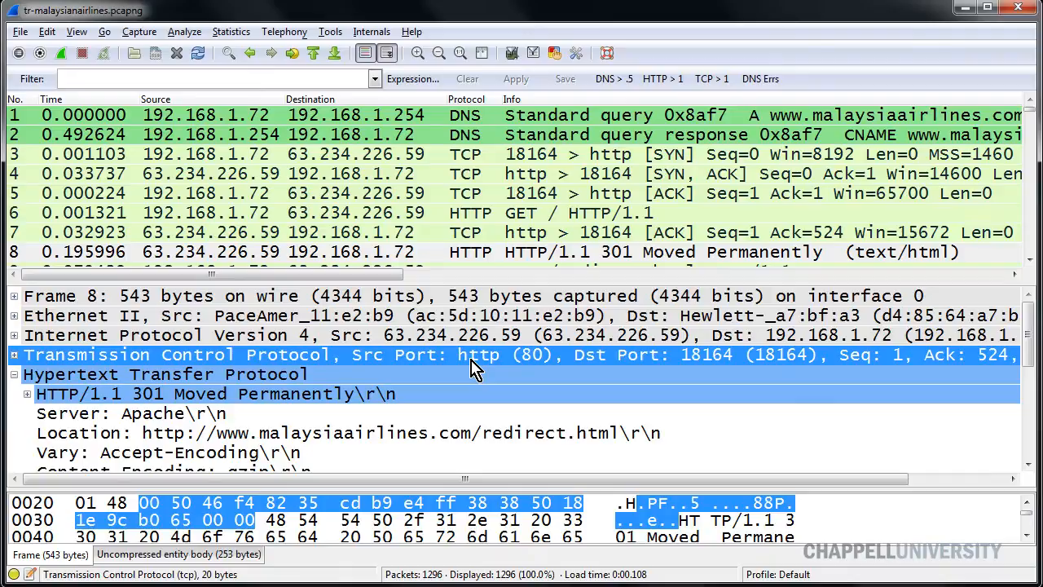
# Step: Expand the HTTP/1.1 301 Moved Permanently line under Hypertext Transfer Protocol in the packet details
pyautogui.press('Down')
pyautogui.press('Down')
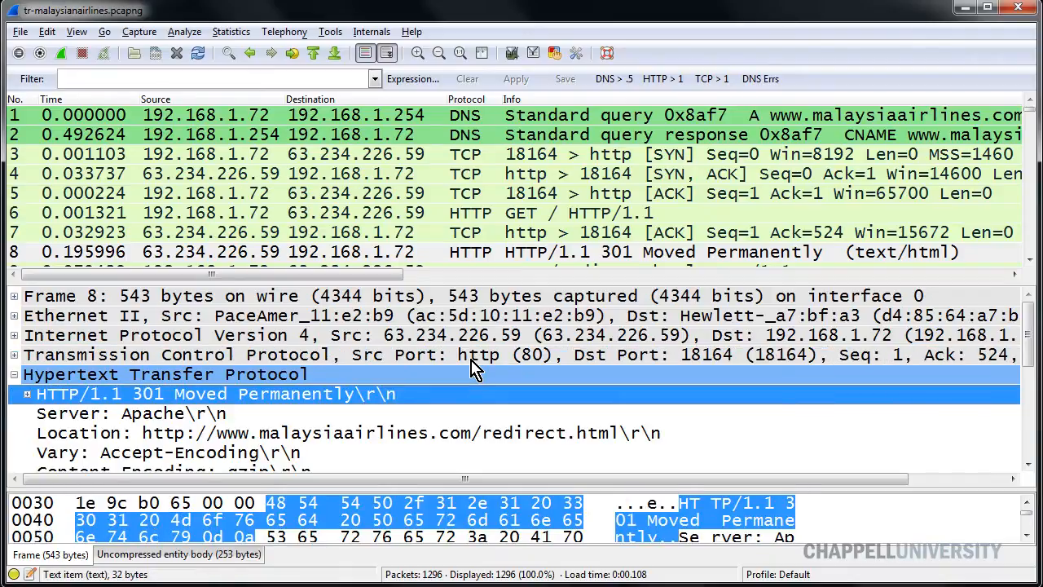
pyautogui.press('Up')
pyautogui.press('Down')
pyautogui.press('Right')
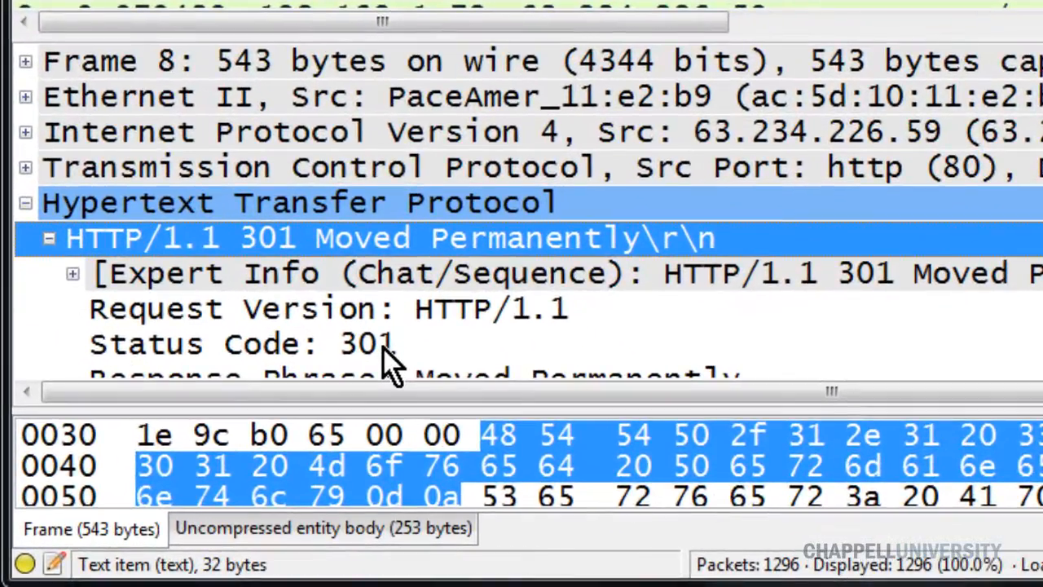
# Step: Prepare a display filter from packet 8's Status Code field without applying it
pyautogui.click(383, 348)
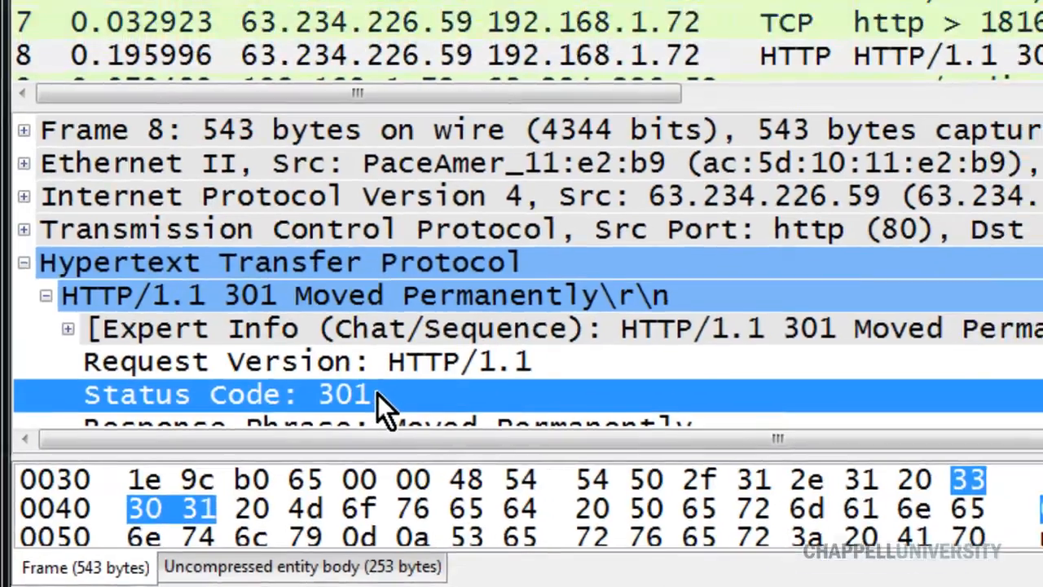
pyautogui.rightClick(389, 346)
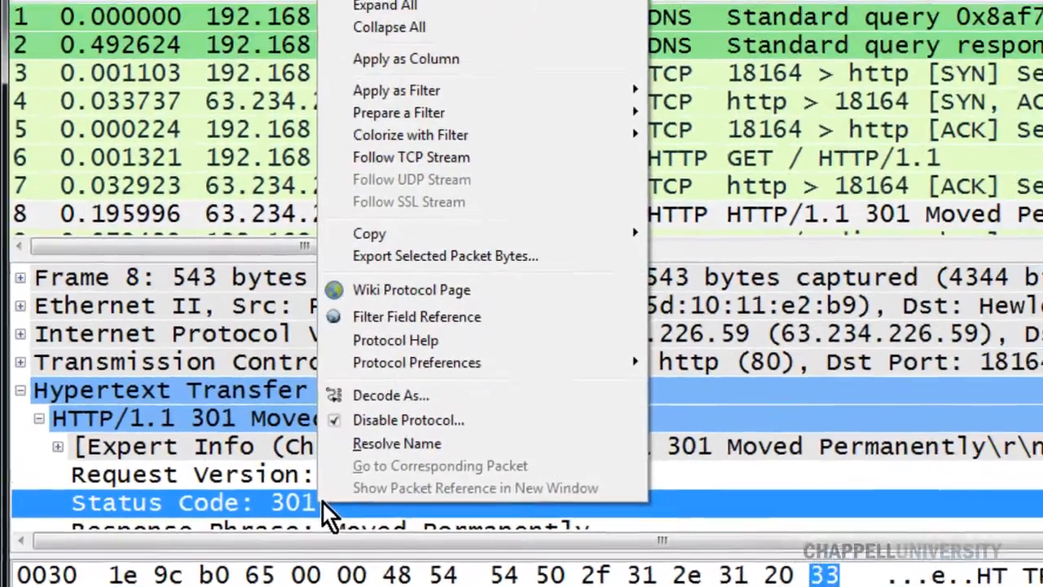
pyautogui.moveTo(419, 214)
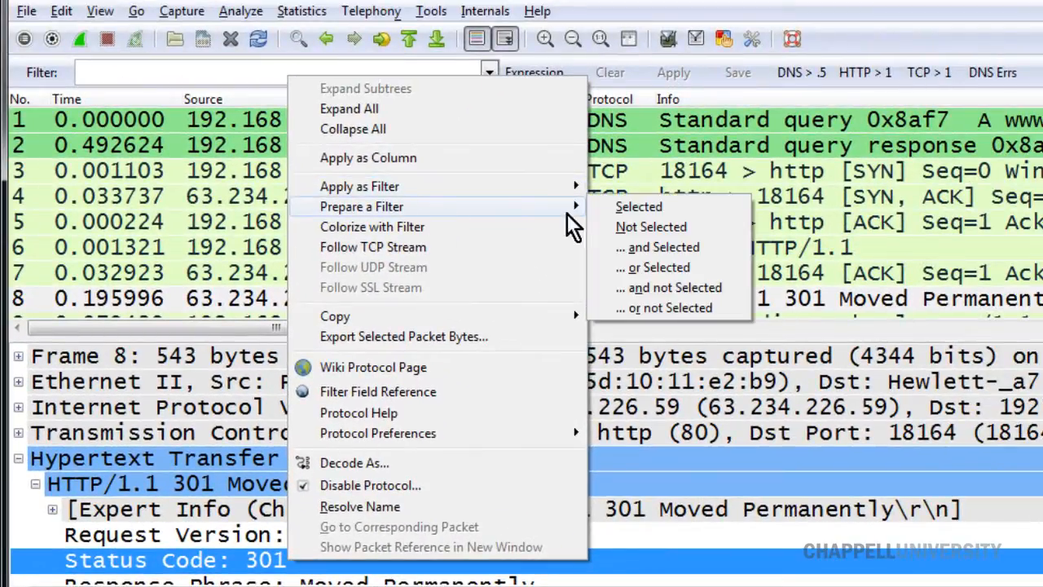
pyautogui.click(634, 208)
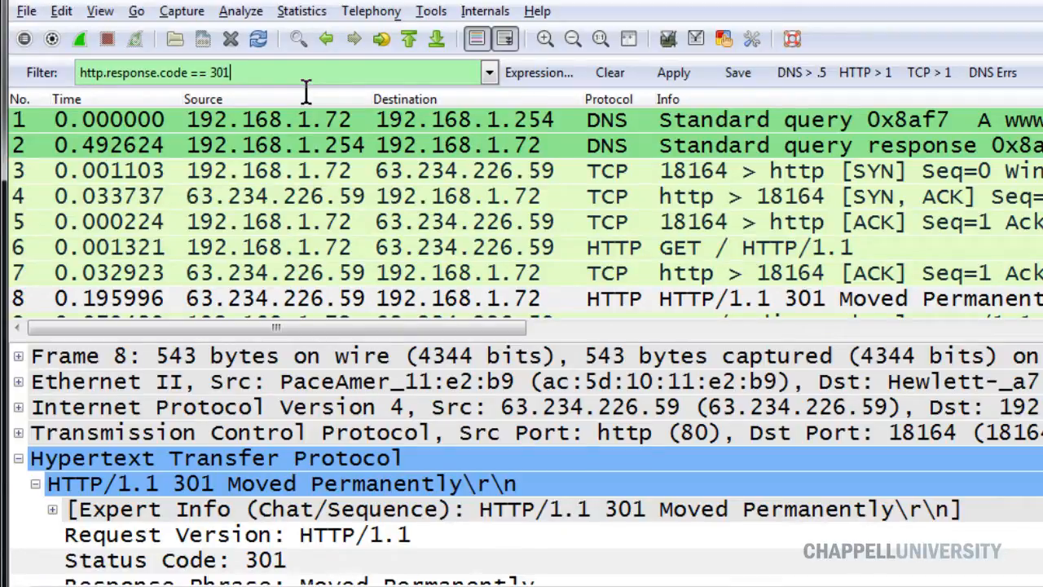
# Step: Replace the "== 301" part of the http.response.code display filter with a ">" operator
pyautogui.hotkey('shift', 'Left')
pyautogui.hotkey('shift', 'Left')
pyautogui.hotkey('shift', 'Left')
pyautogui.hotkey('shift', 'Left')
pyautogui.hotkey('shift', 'Left')
pyautogui.hotkey('shift', 'Left')
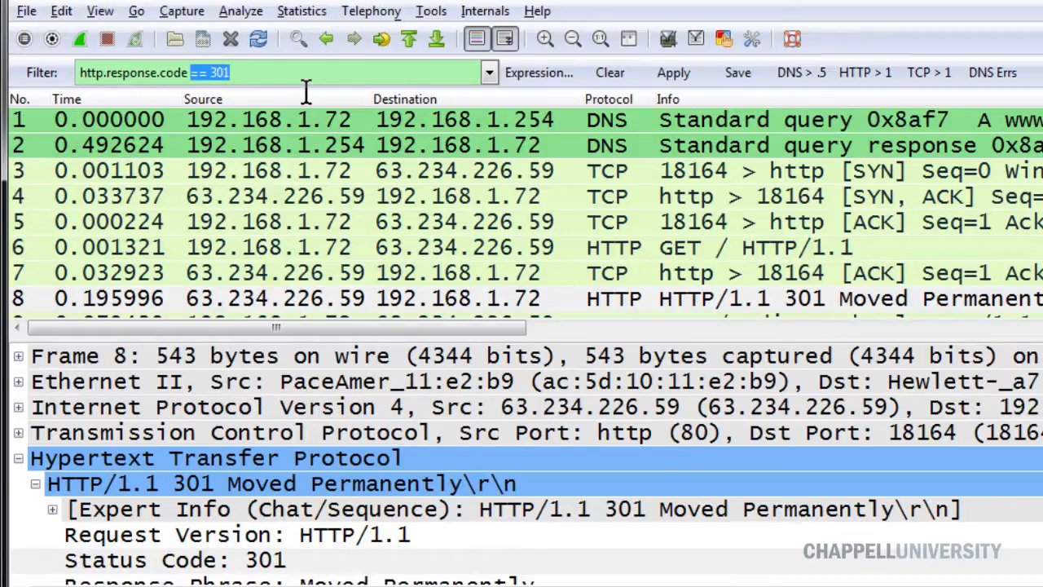
pyautogui.press('BackSpace')
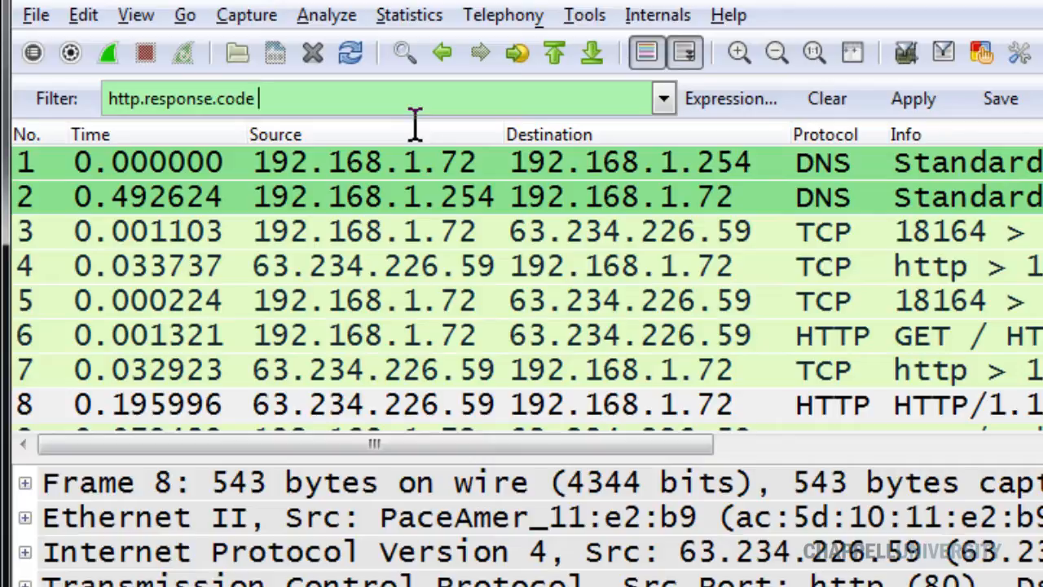
pyautogui.write('>')
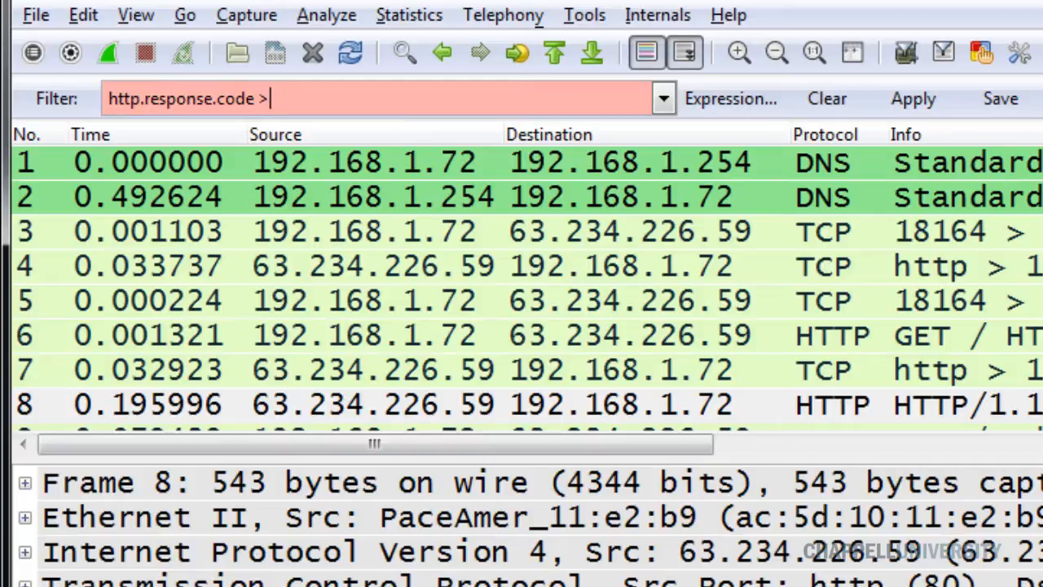
pyautogui.write(' 299')
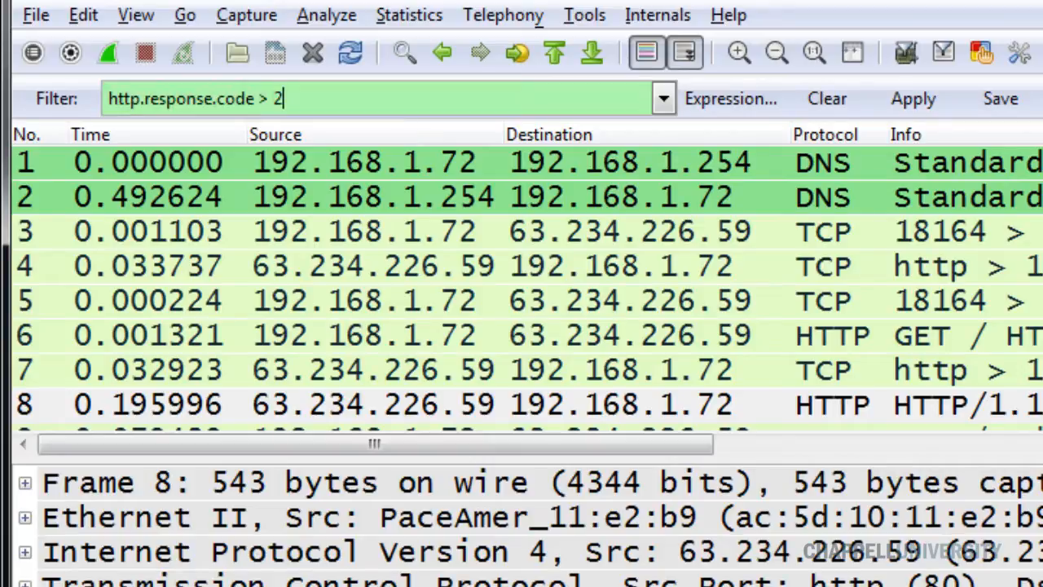
pyautogui.press('BackSpace')
pyautogui.press('BackSpace')
pyautogui.press('BackSpace')
pyautogui.press('BackSpace')
# Step: Complete the display filter as "http.response.code >= 300 and http.response.code <400" and apply it
pyautogui.write('=')
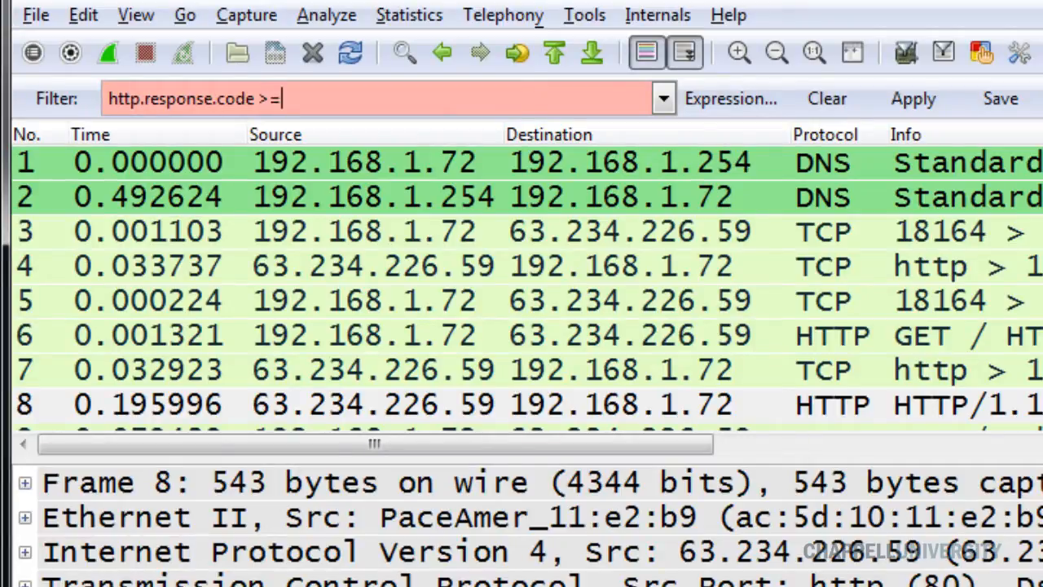
pyautogui.write(' 300')
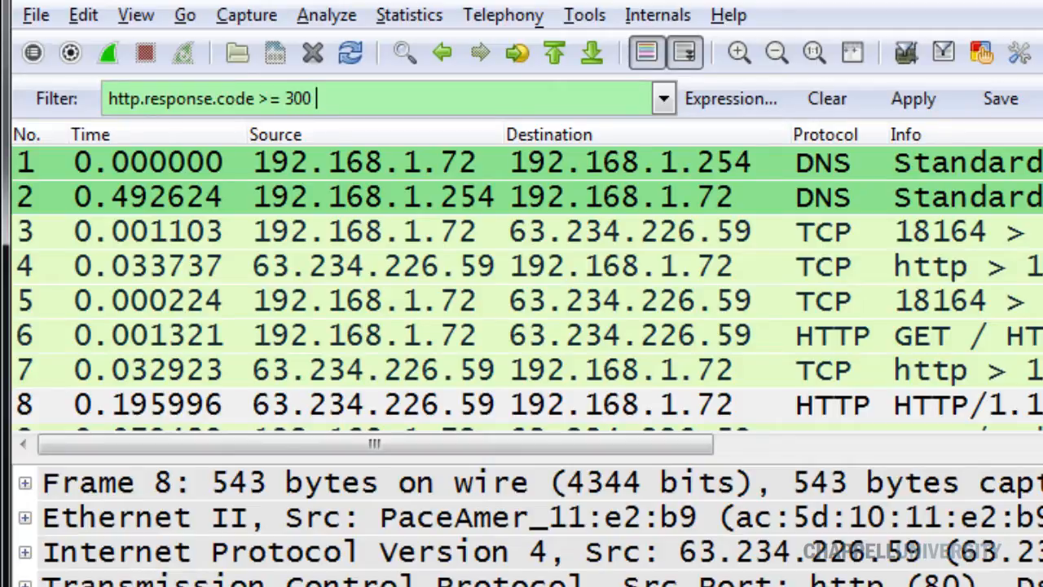
pyautogui.write(' &&')
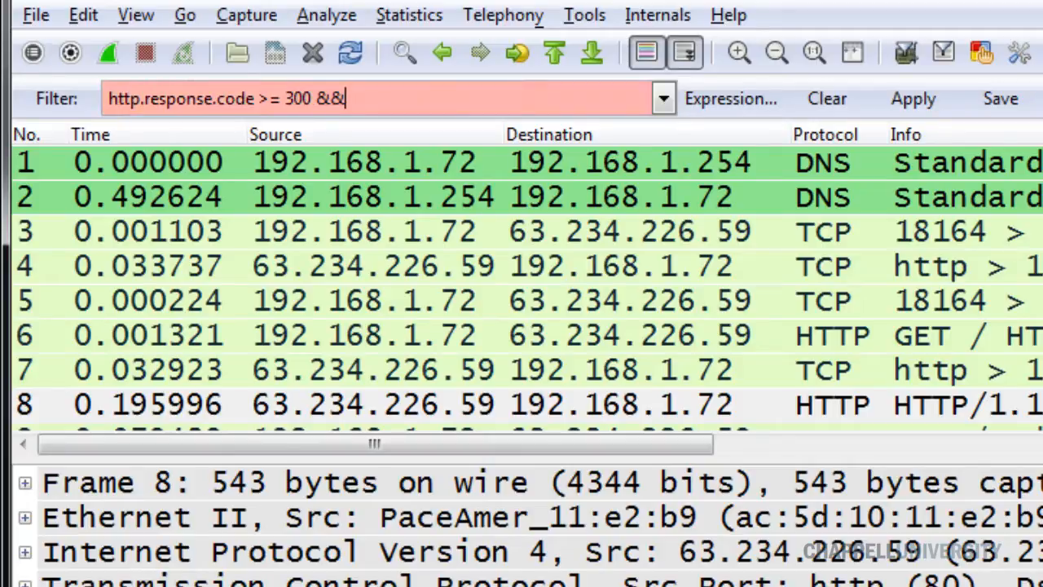
pyautogui.press('BackSpace')
pyautogui.press('BackSpace')
pyautogui.write('and ')
pyautogui.write('http.res')
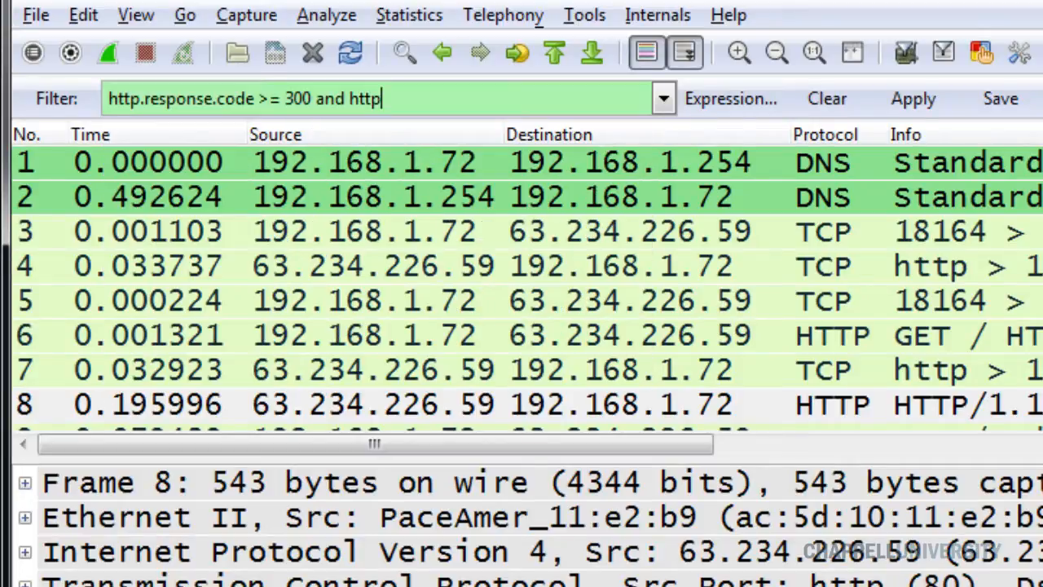
pyautogui.write('ponse.code ')
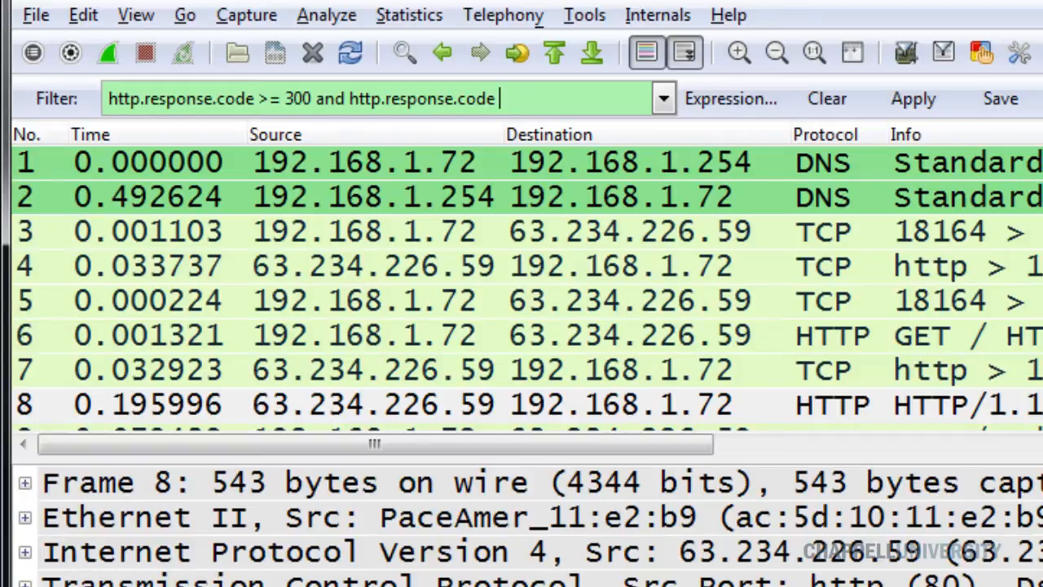
pyautogui.write('<')
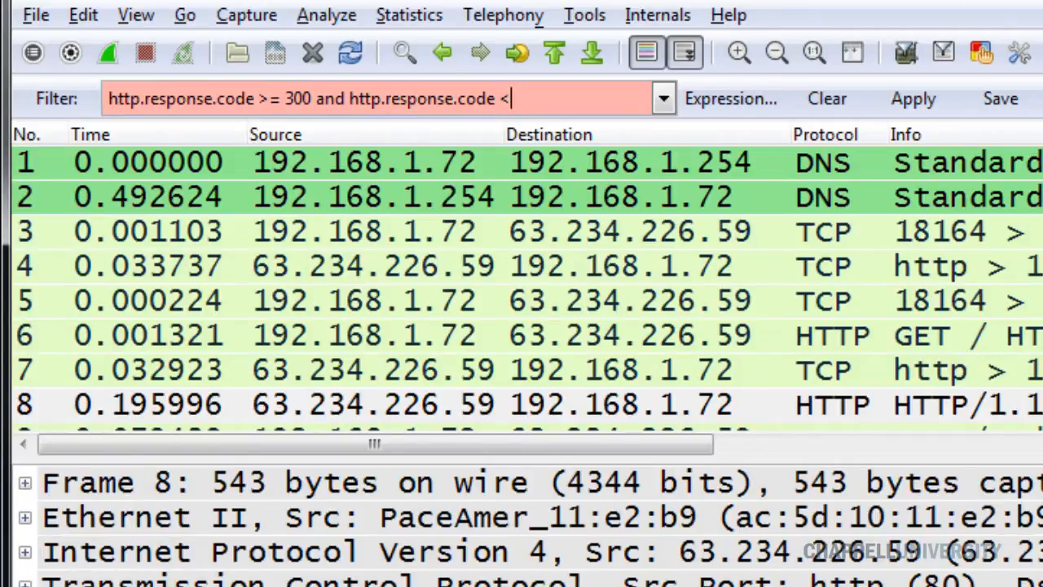
pyautogui.write('400')
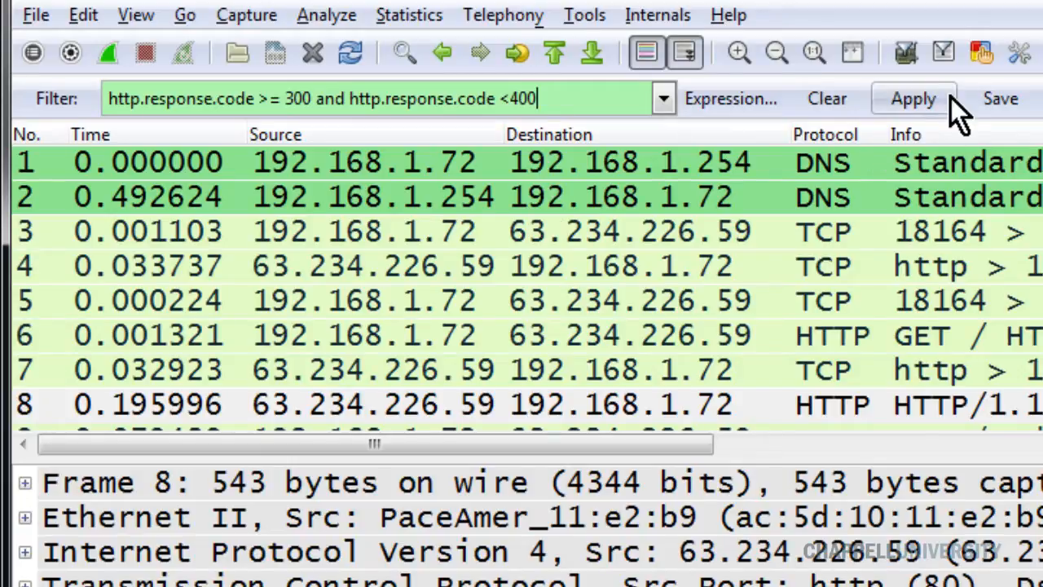
pyautogui.click(913, 99)
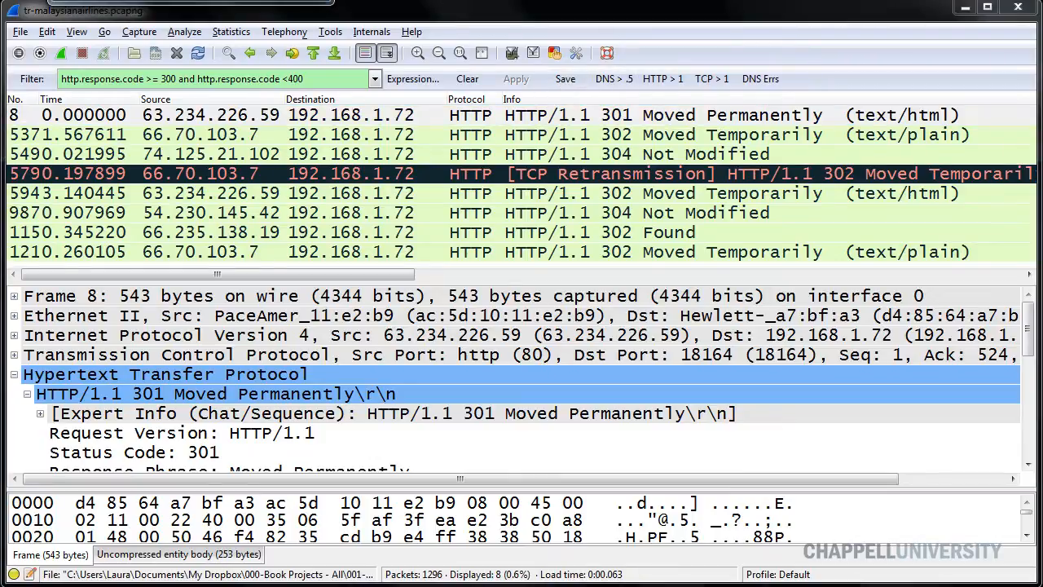
# Step: Save the applied redirection display filter as a filter button named "HTTP Redir"
pyautogui.click(556, 81)
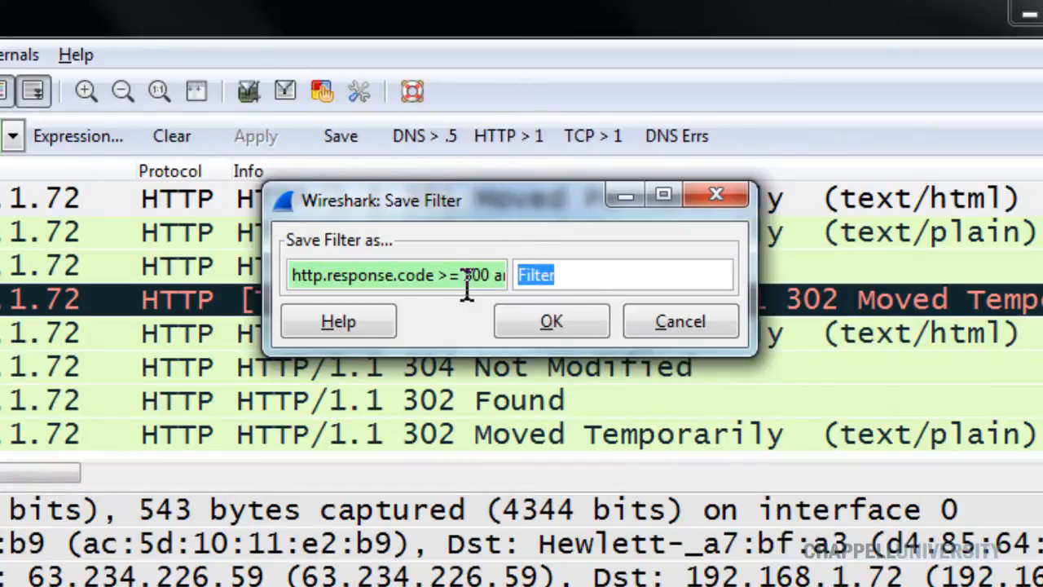
pyautogui.write('HTTP Redir')
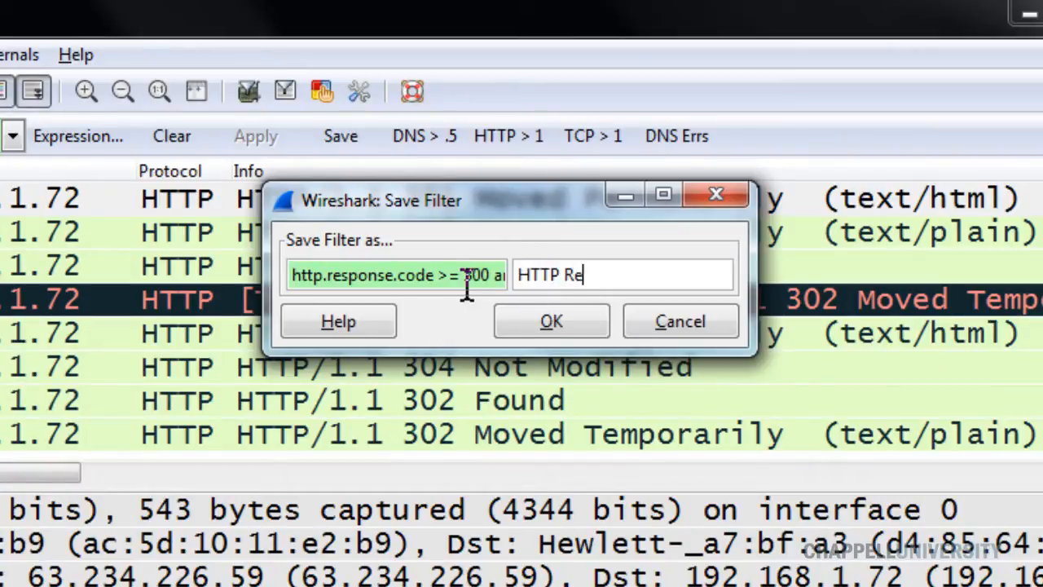
pyautogui.click(532, 324)
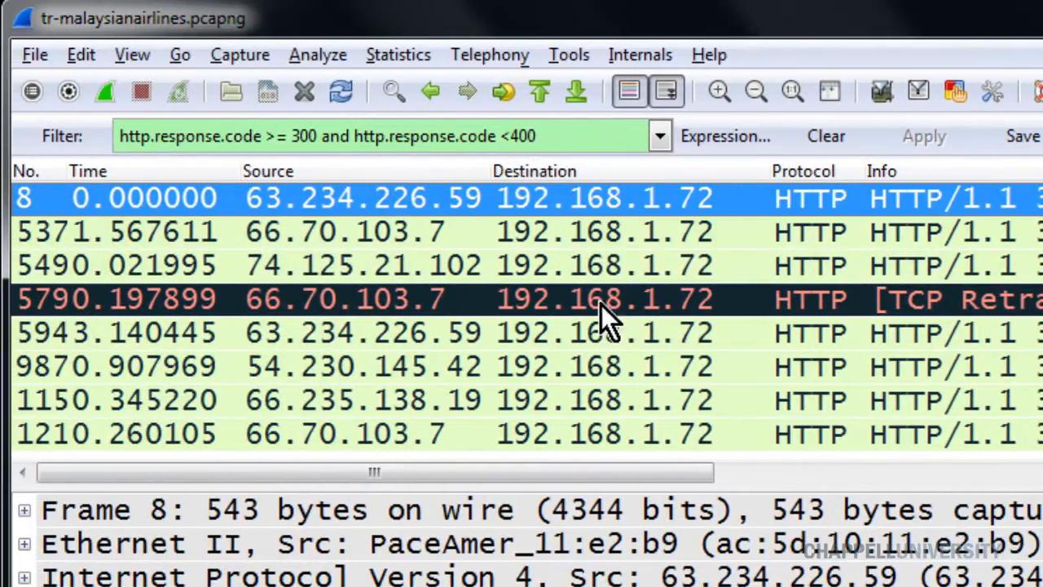
# Step: Change the display filter expression to "http.response.code >= 400" without applying it
pyautogui.moveTo(610, 148); pyautogui.dragTo(305, 158)
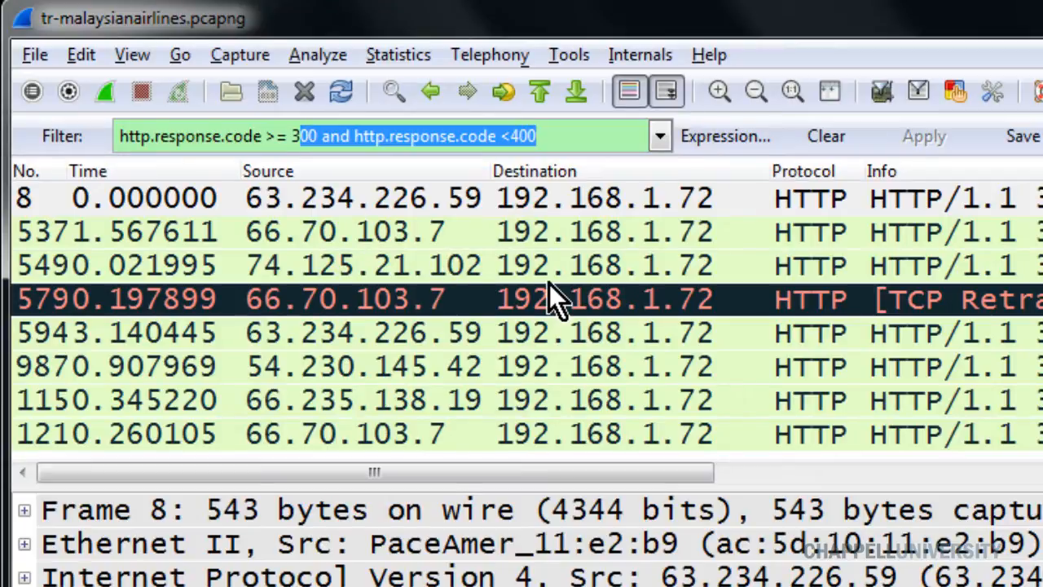
pyautogui.press('BackSpace')
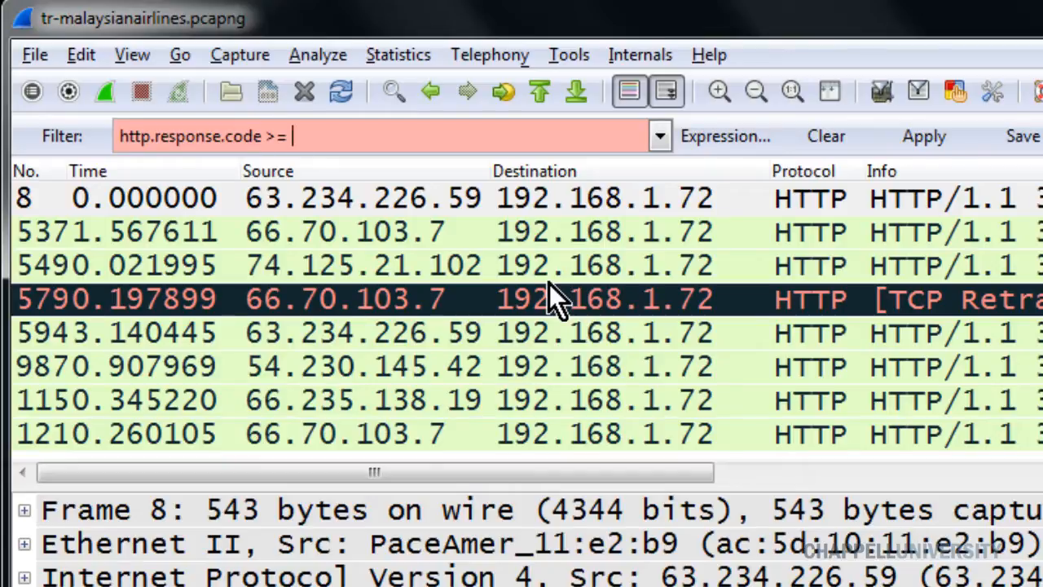
pyautogui.write('400')
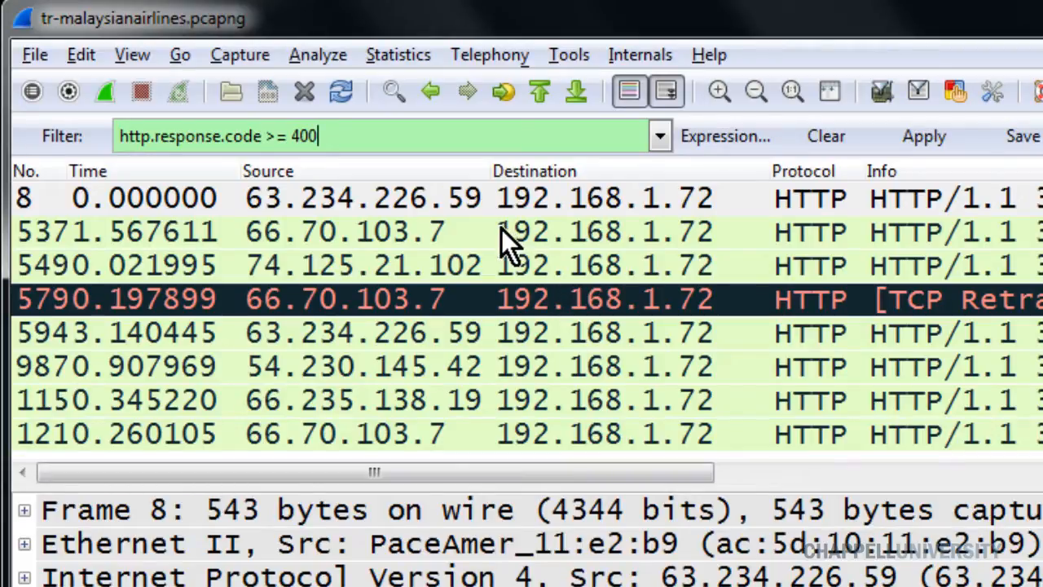
# Step: Save the HTTP error display filter as a filter button named "HTTP Errs"
pyautogui.click(1025, 137)
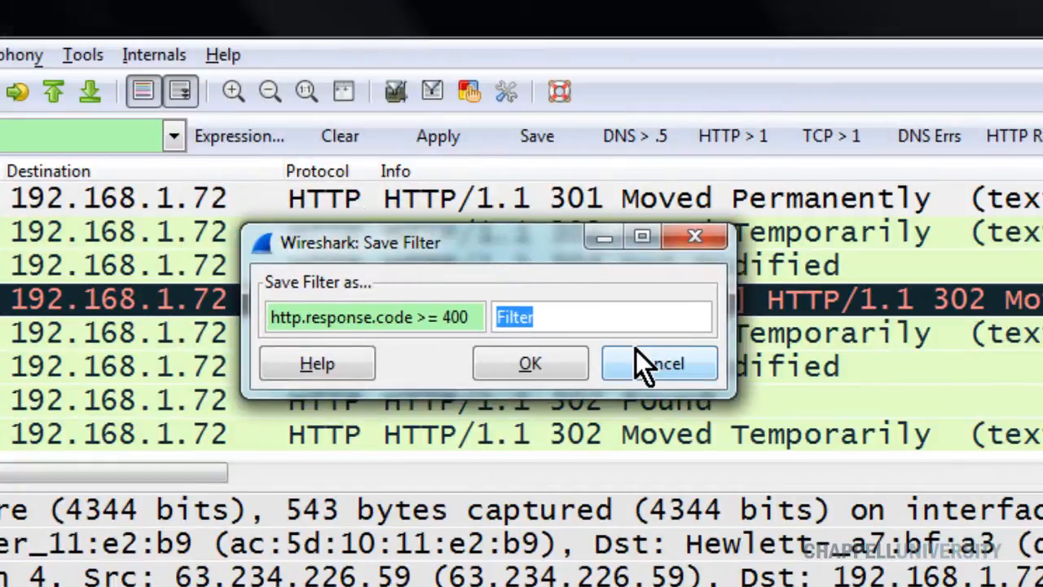
pyautogui.write('HTTP')
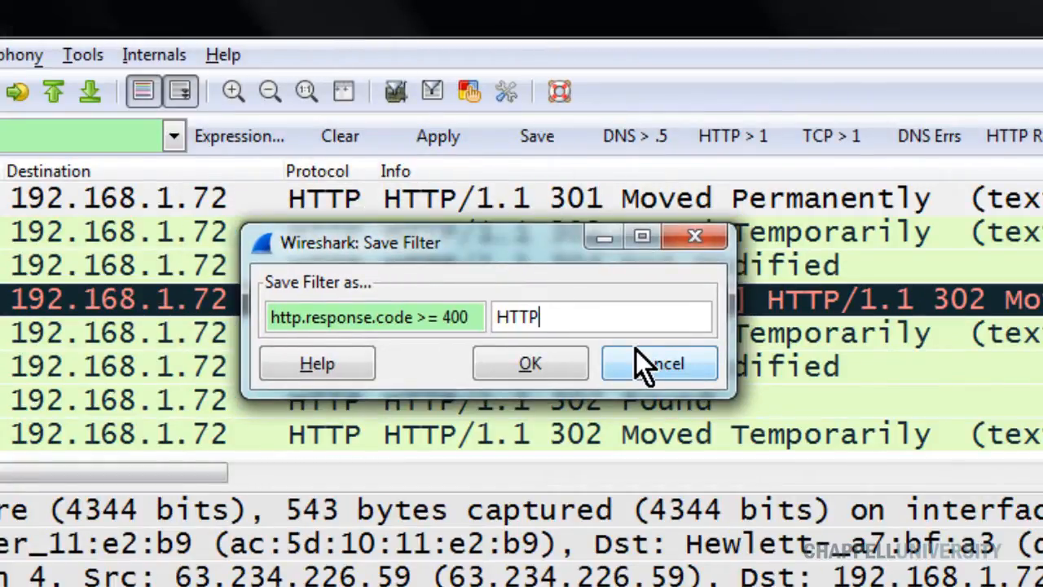
pyautogui.write(' Errs')
pyautogui.click(541, 368)
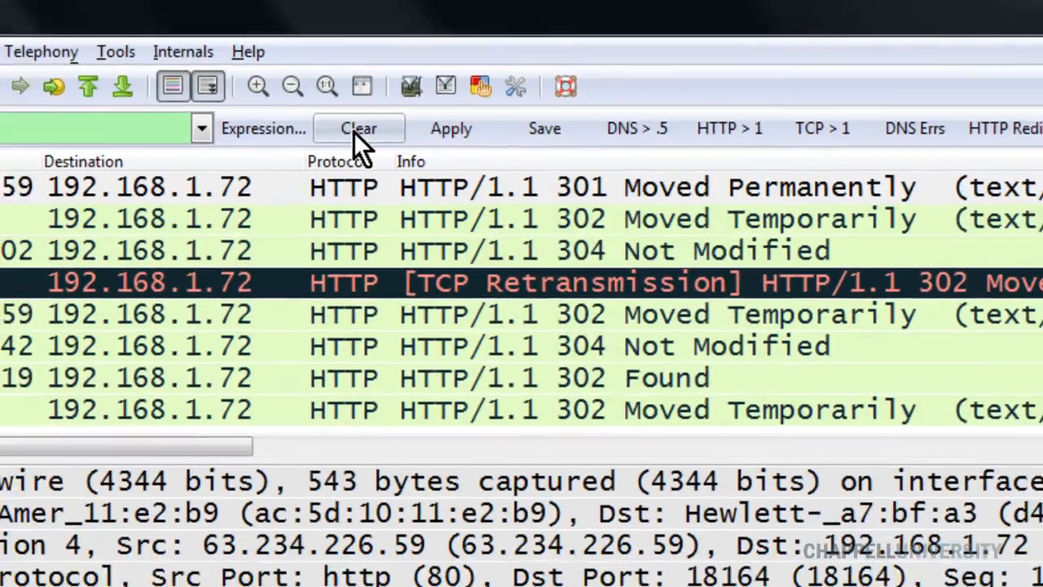
# Step: Clear the display filter, then test the saved "HTTP Redir" and "HTTP Errs" filters on the capture in turn
pyautogui.click(356, 130)
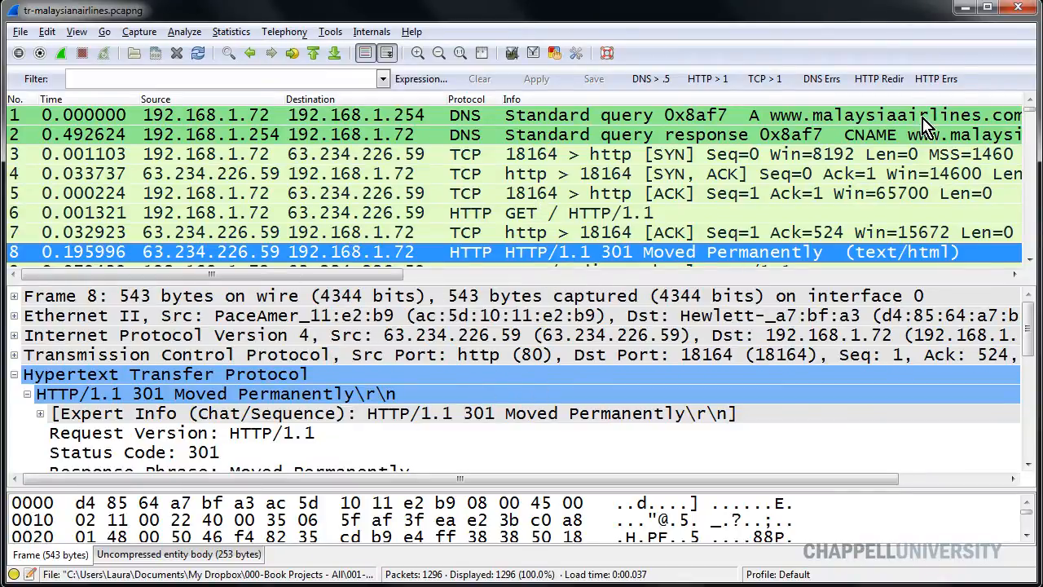
pyautogui.click(868, 81)
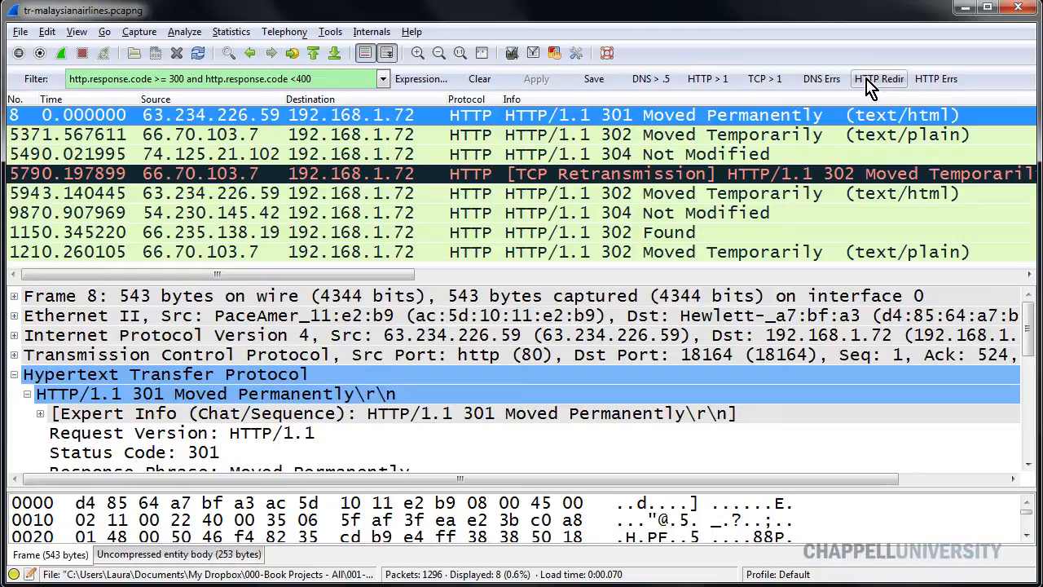
pyautogui.click(940, 86)
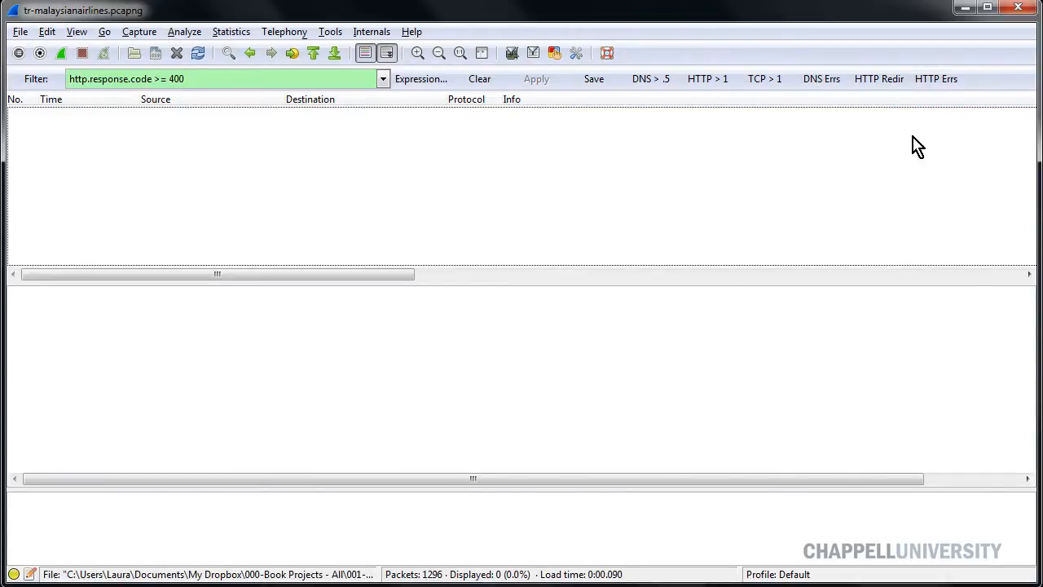
# Step: Open the capture file tr-chappellu.pcapng with the HTTP error filter still applied
pyautogui.click(133, 54)
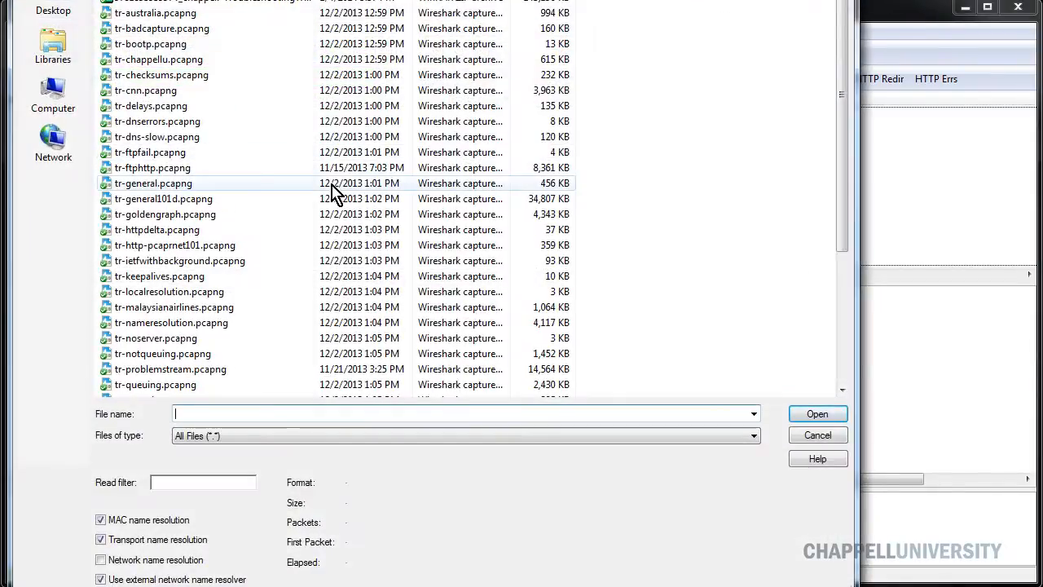
pyautogui.write('tr-chap')
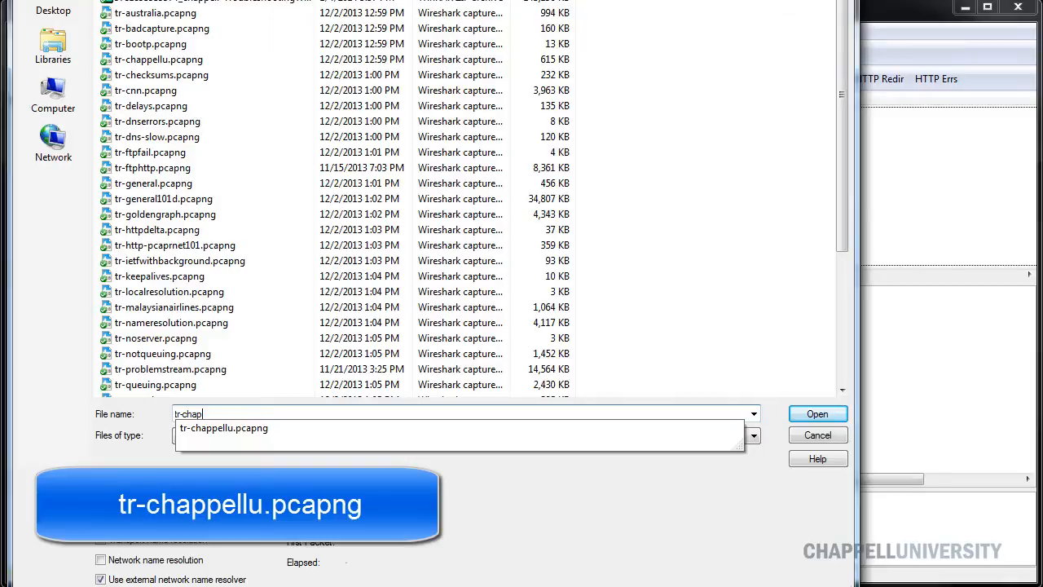
pyautogui.press('Down')
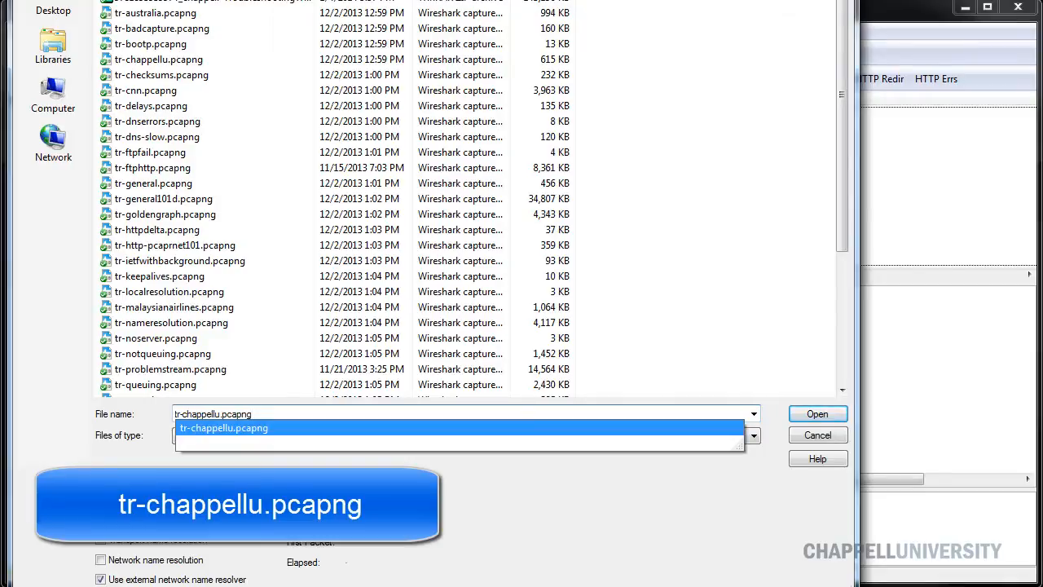
pyautogui.press('Return')
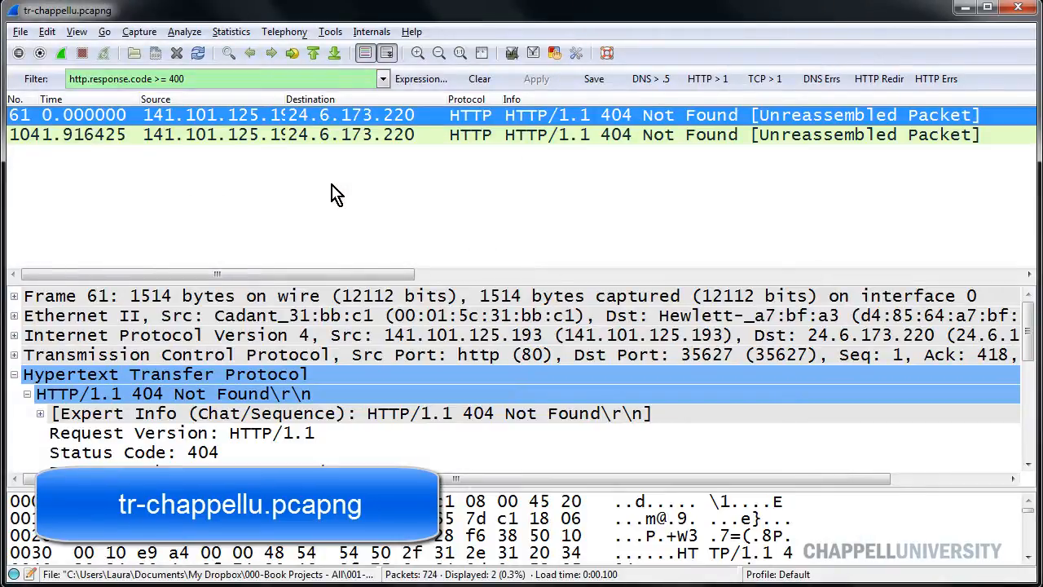